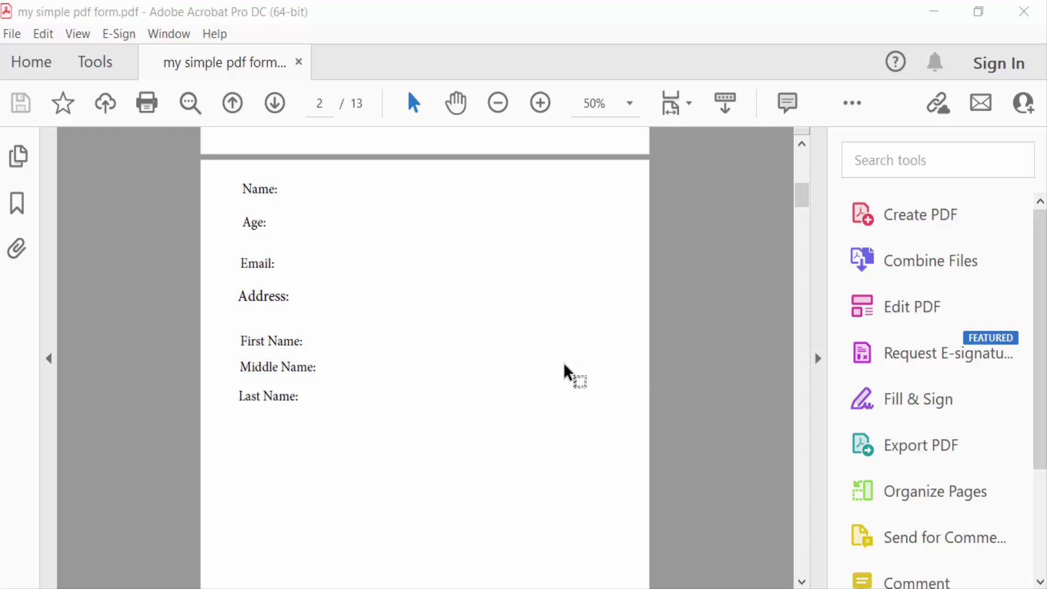
Step: Start Prepare Form from Tools and draw a text field beside the Name label
scroll(520, 397, "down", 1)
scroll(520, 397, "up", 1)
scroll(520, 397, "down", 1)
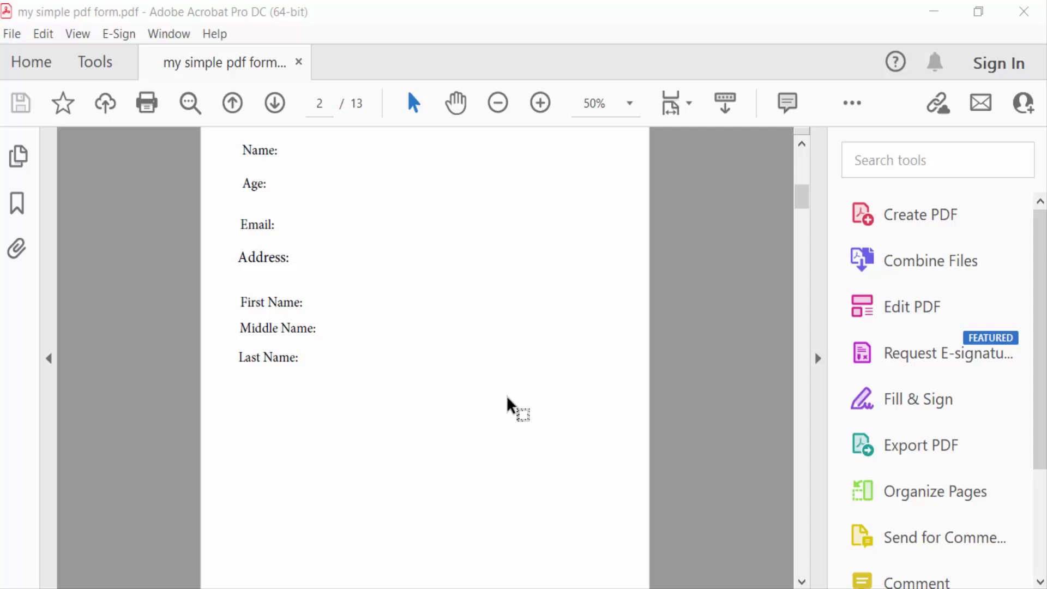
left_click(107, 60)
scroll(505, 420, "down", 5)
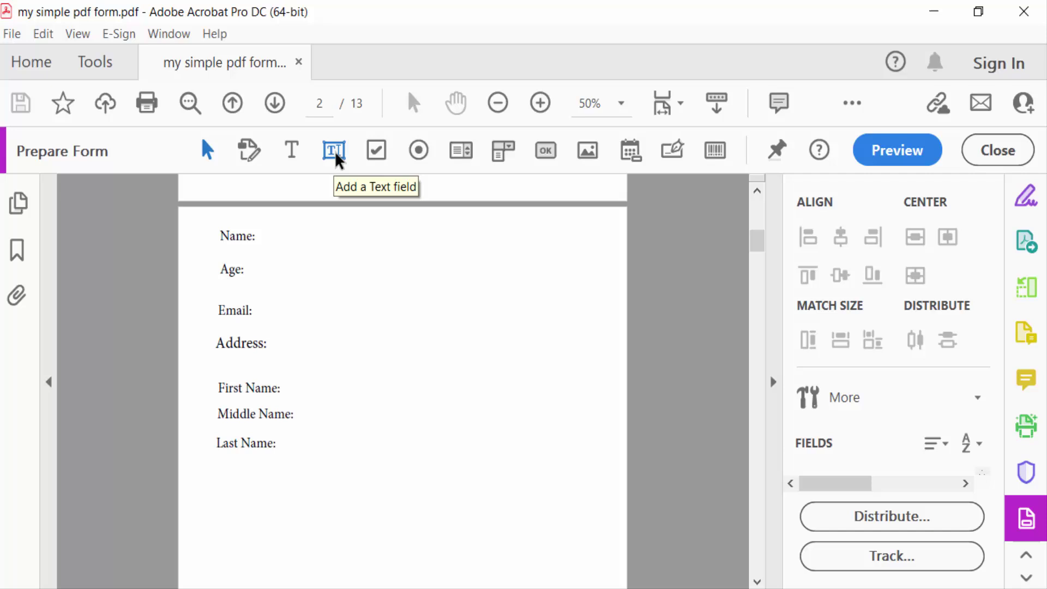
left_click(336, 156)
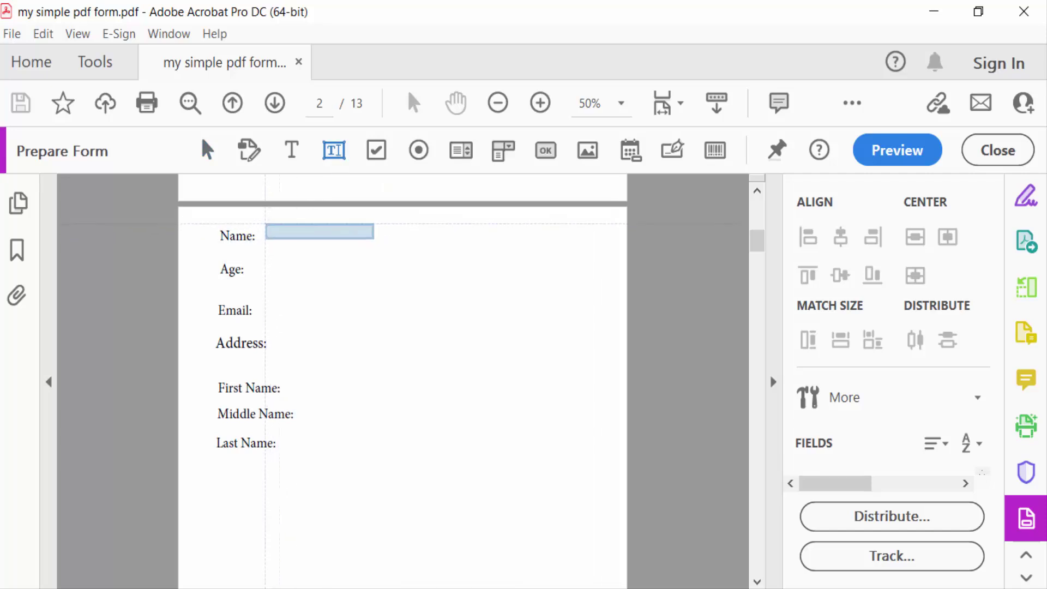
left_click_drag(265, 225, 419, 250)
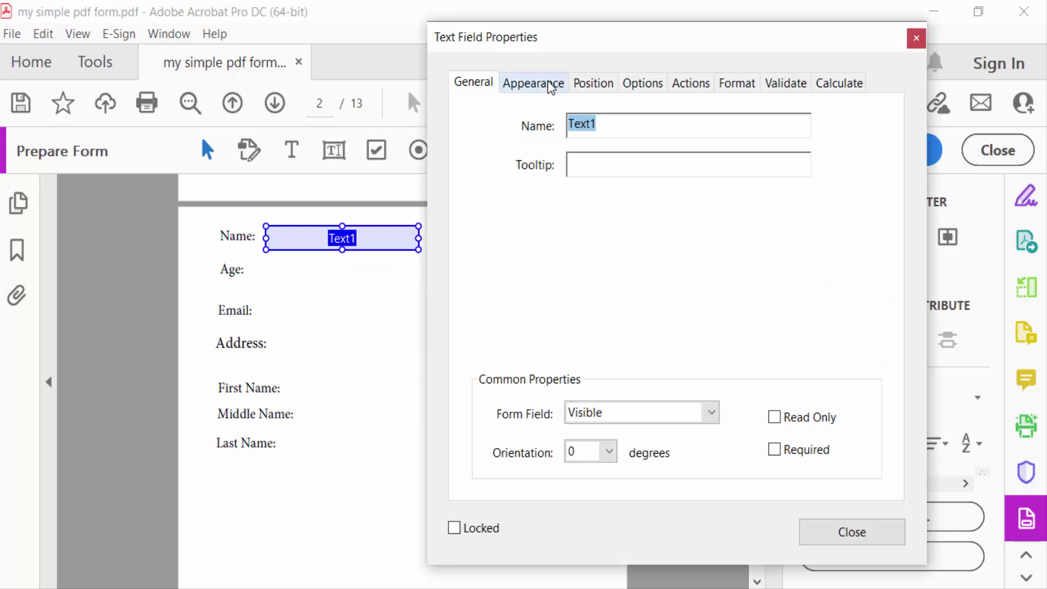
Step: Give the Name field a cyan border and blue fill, keeping a Solid line style
left_click(560, 89)
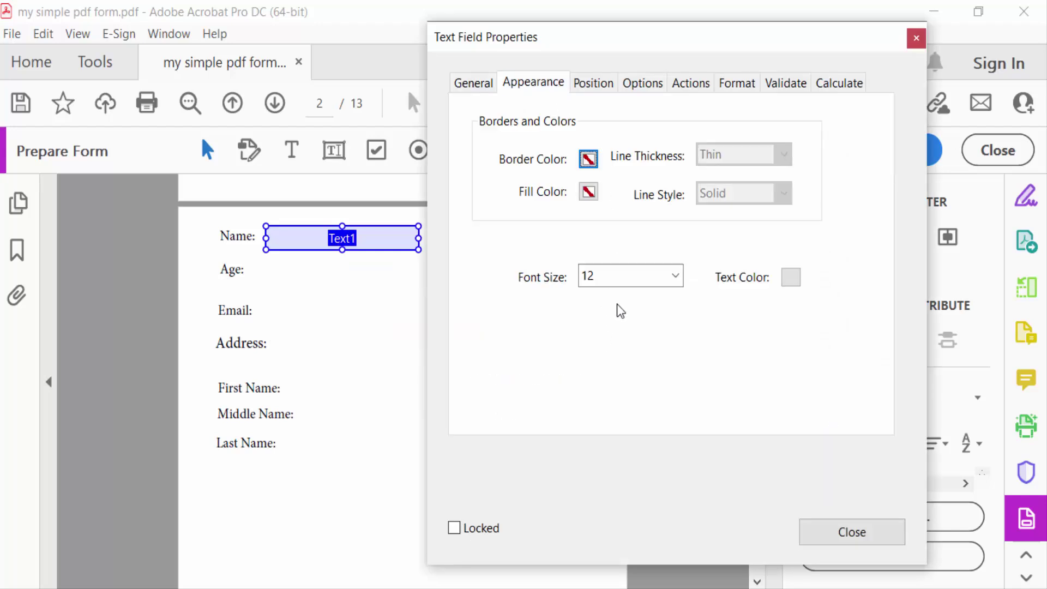
left_click(588, 160)
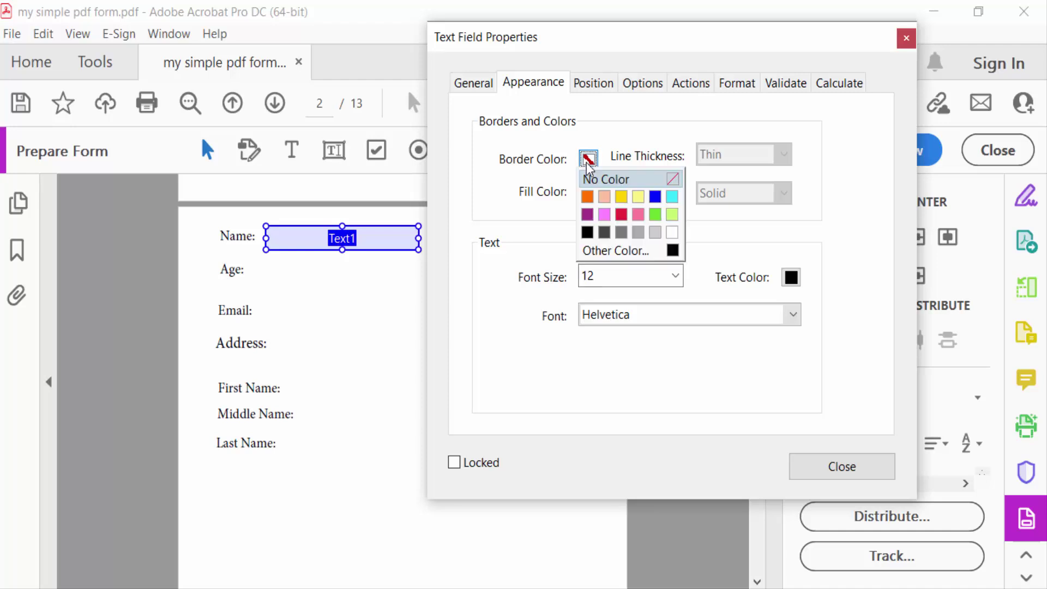
left_click(671, 198)
left_click(589, 191)
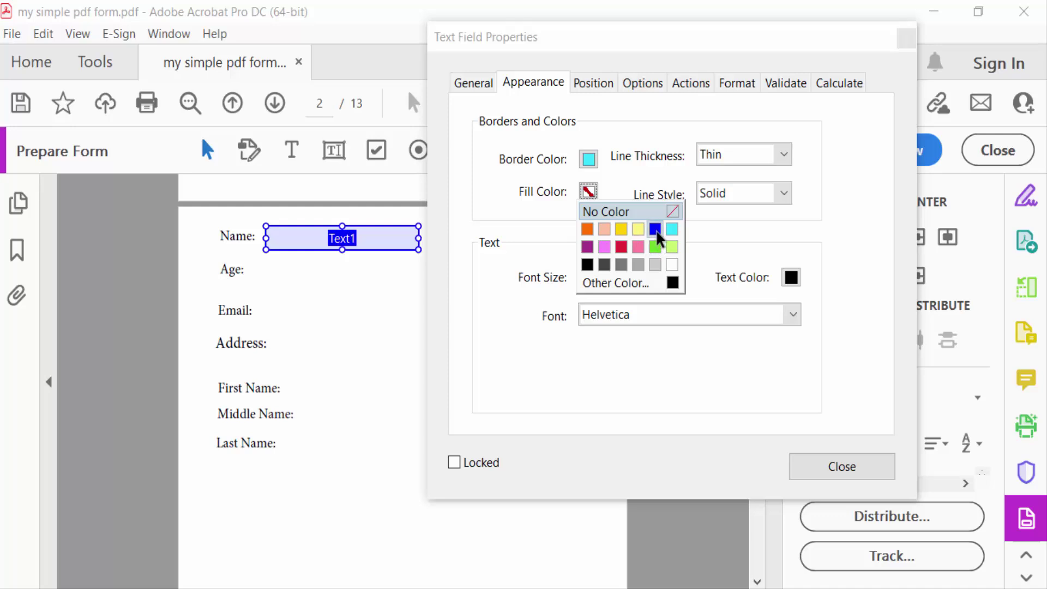
left_click(656, 232)
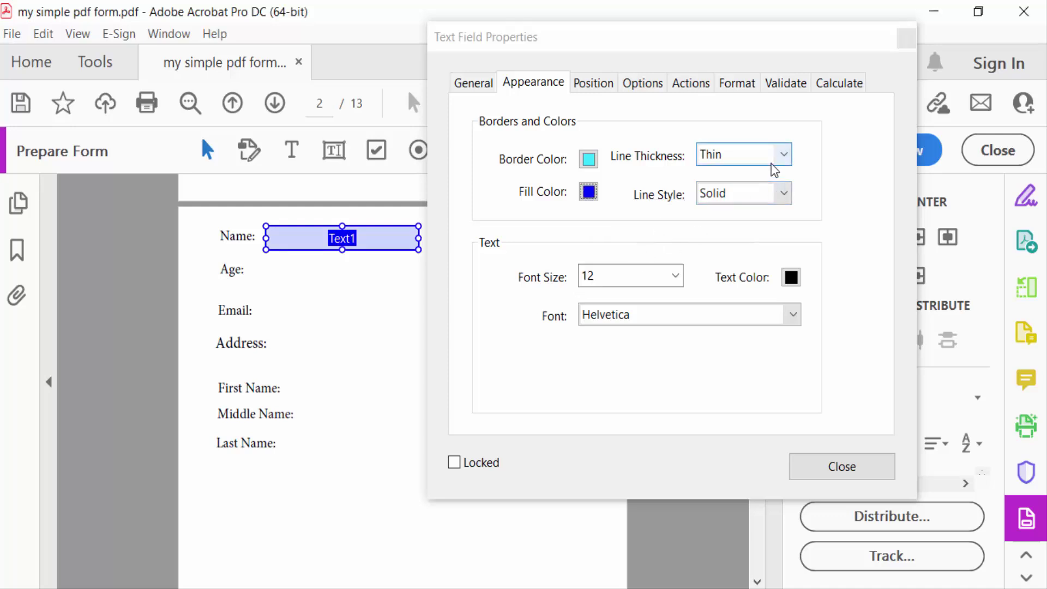
left_click(777, 200)
left_click(777, 202)
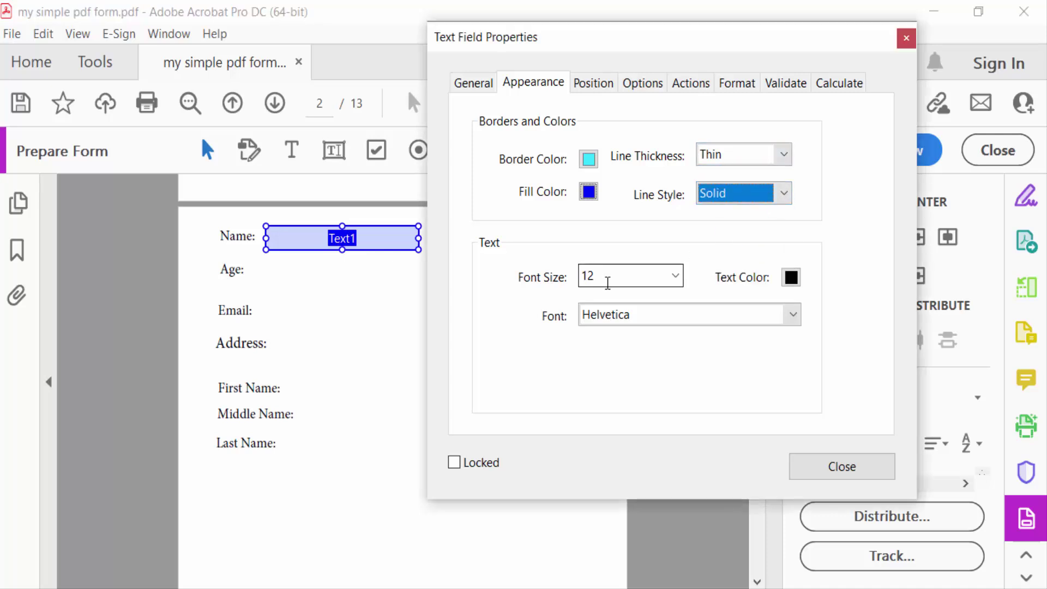
Step: Set the Name field font to Arial Bold Italic with white text, then close Properties
left_click(673, 319)
scroll(672, 436, "down", 12)
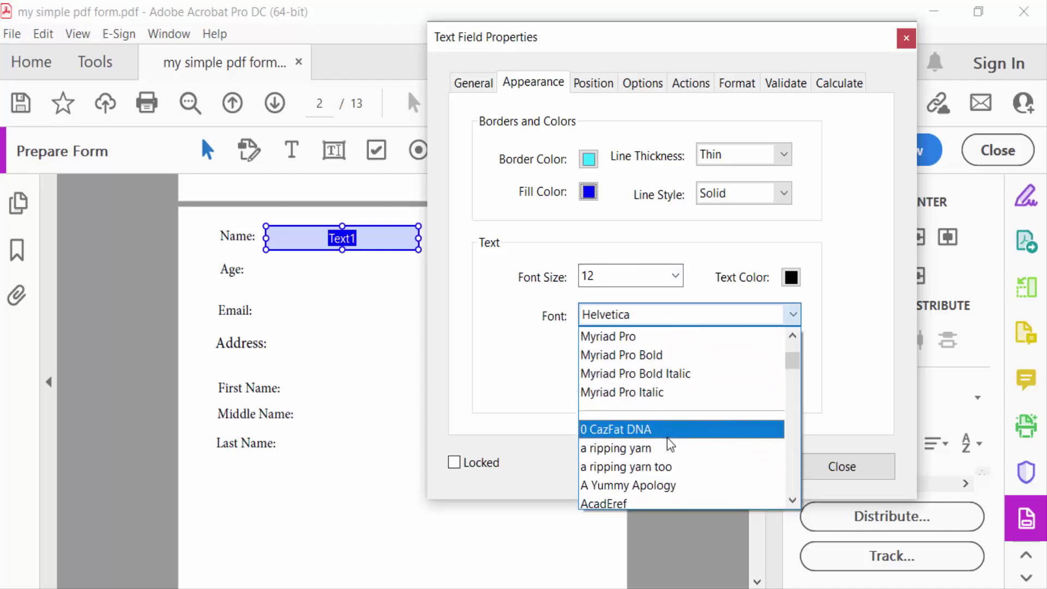
scroll(664, 451, "down", 7)
scroll(663, 453, "up", 5)
scroll(664, 455, "down", 8)
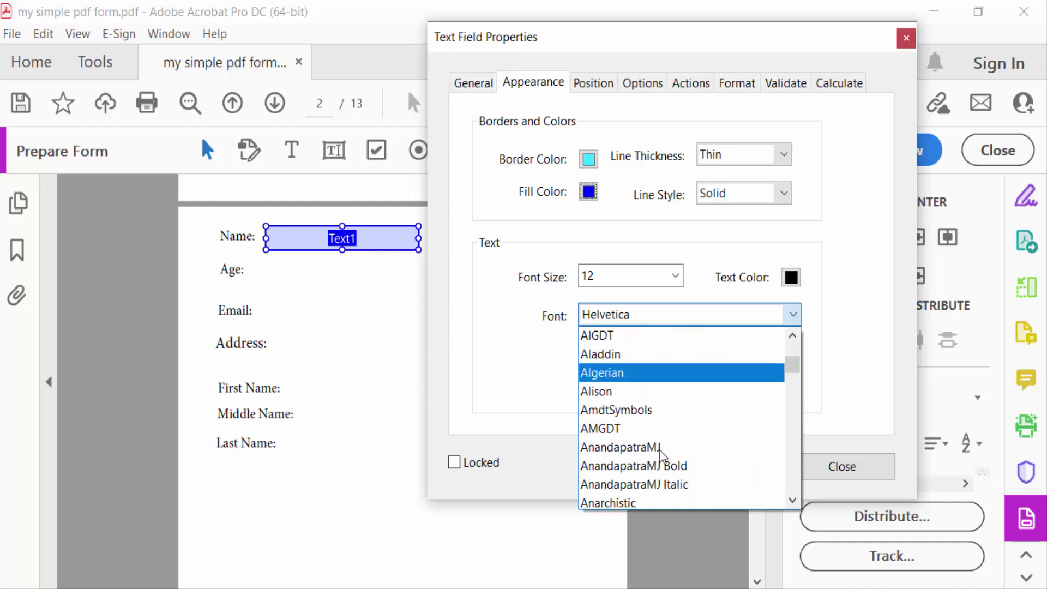
scroll(663, 456, "up", 1)
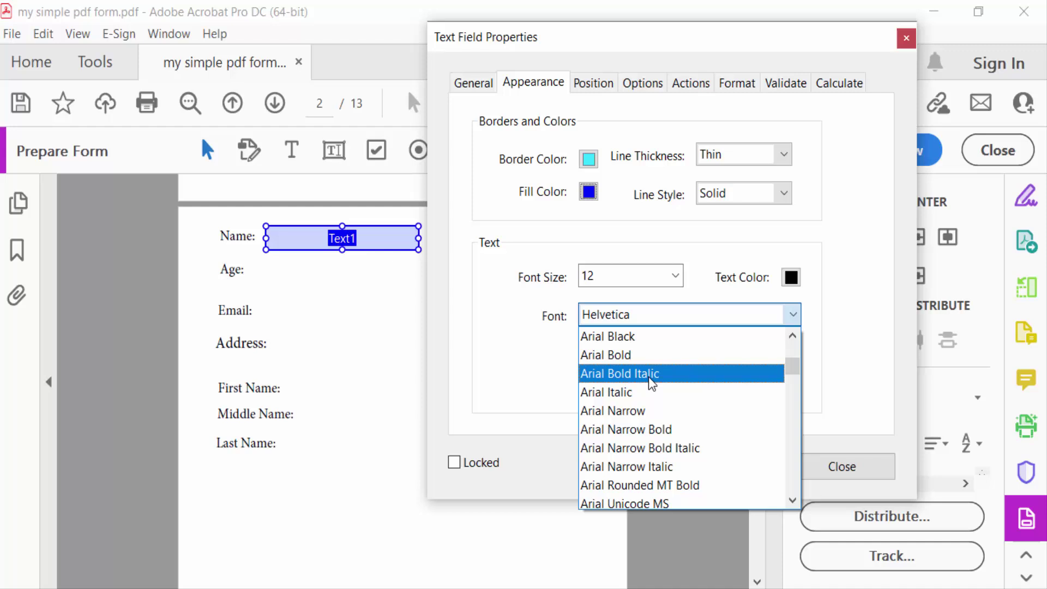
left_click(650, 374)
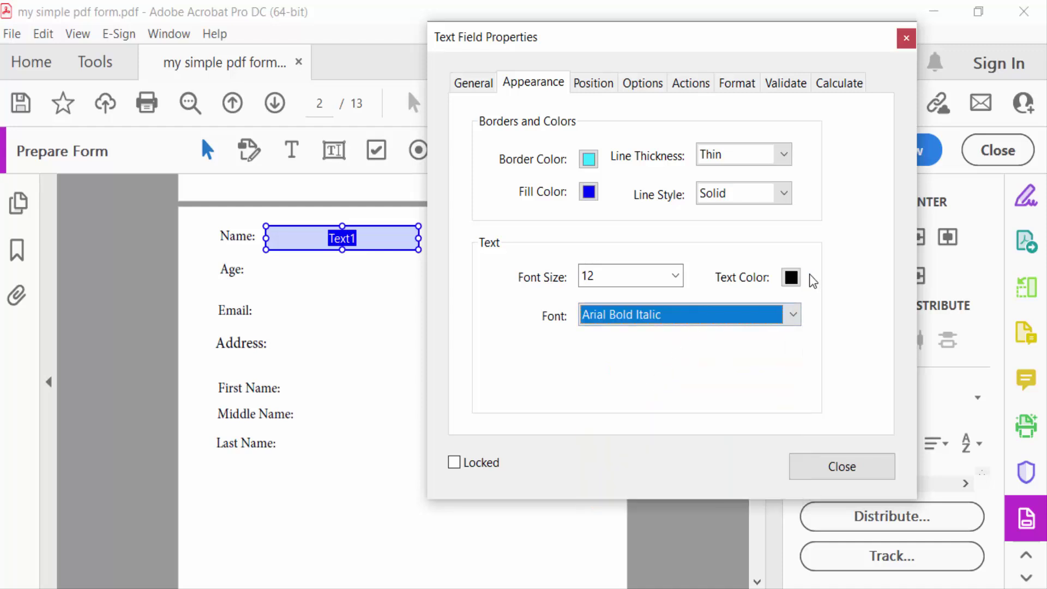
left_click(792, 278)
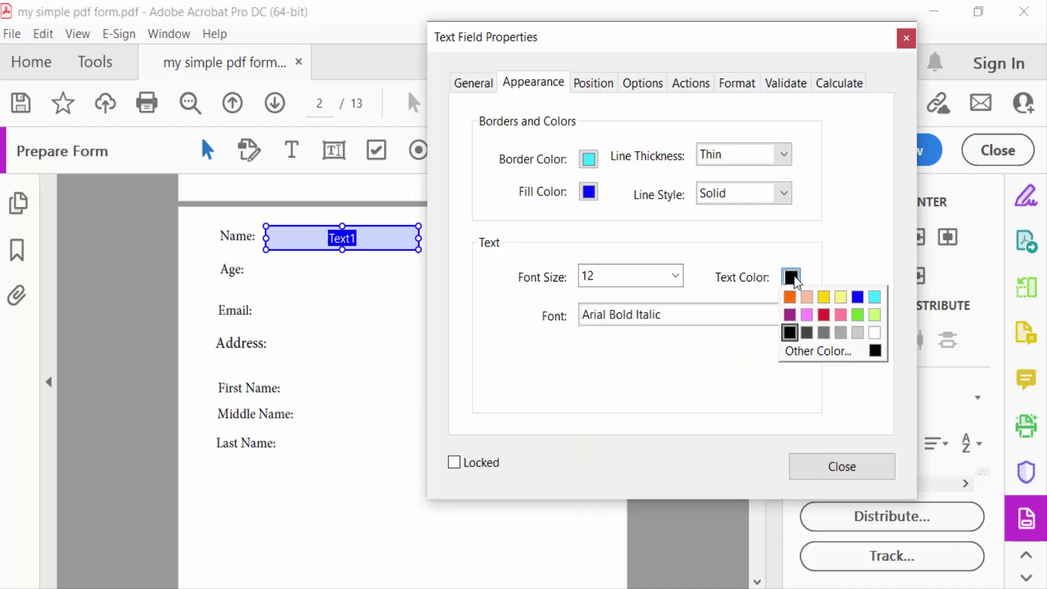
left_click(870, 339)
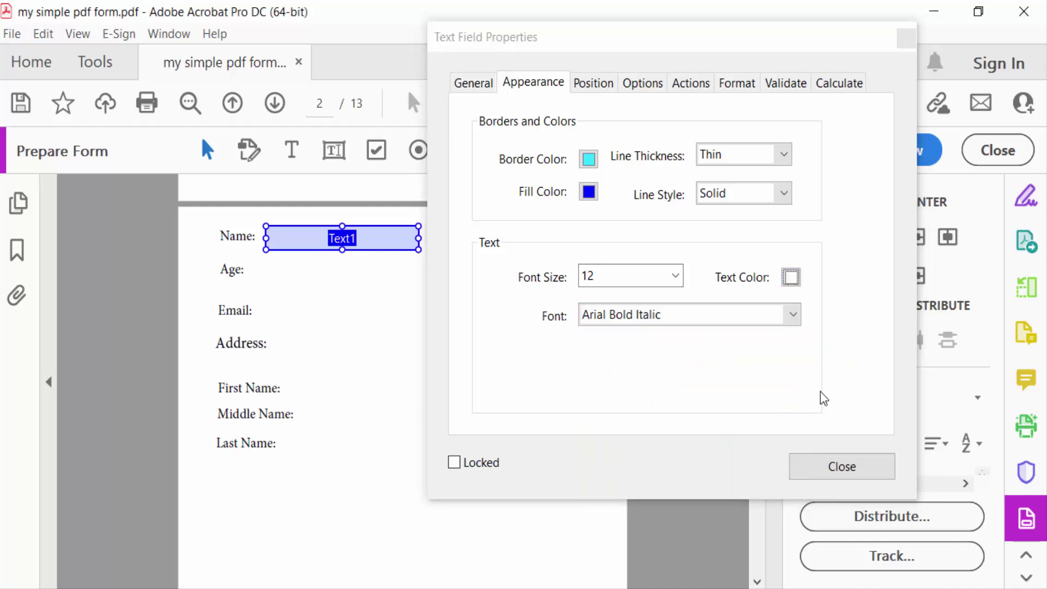
left_click(838, 468)
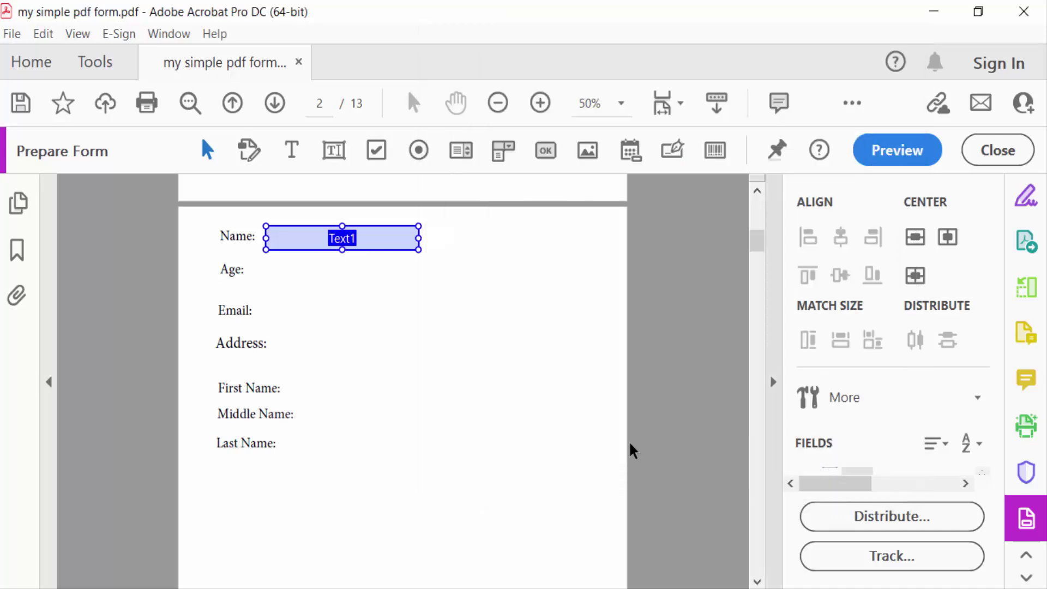
Step: Place text fields beside the Age and Email labels
left_click(335, 153)
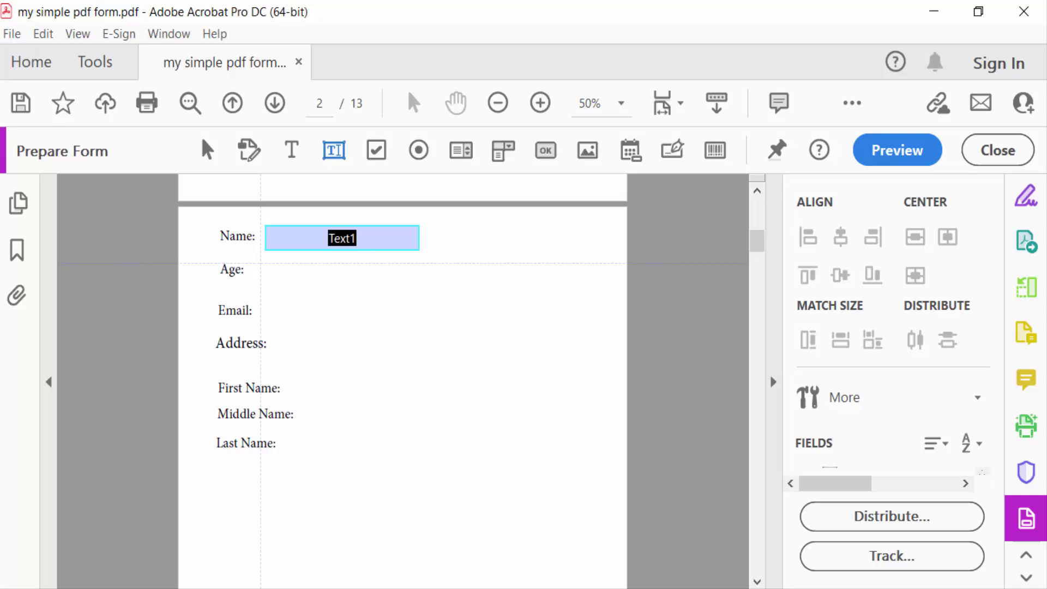
left_click(260, 264)
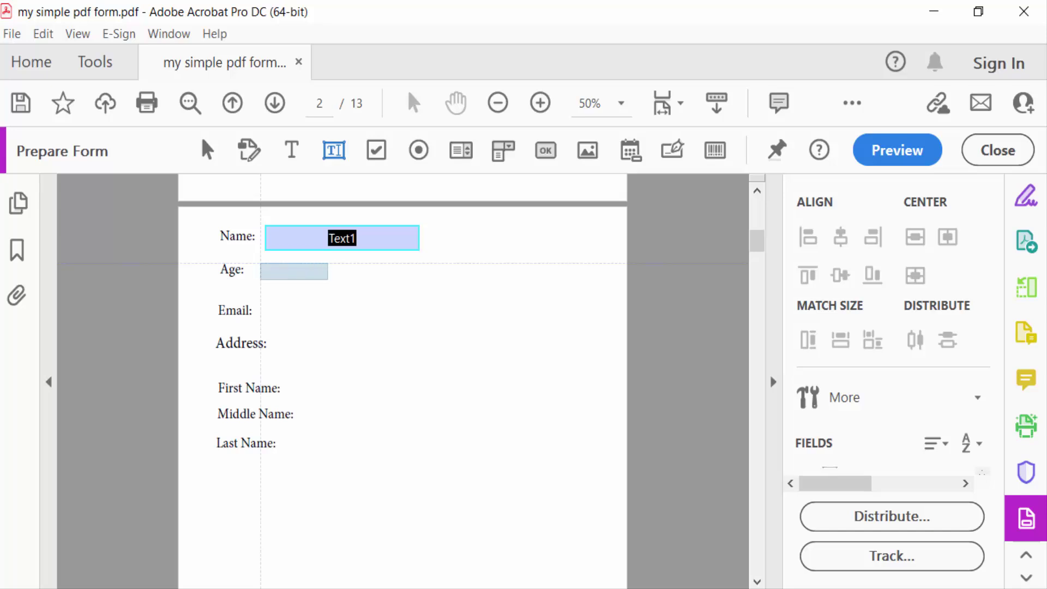
left_click(335, 176)
left_click(335, 168)
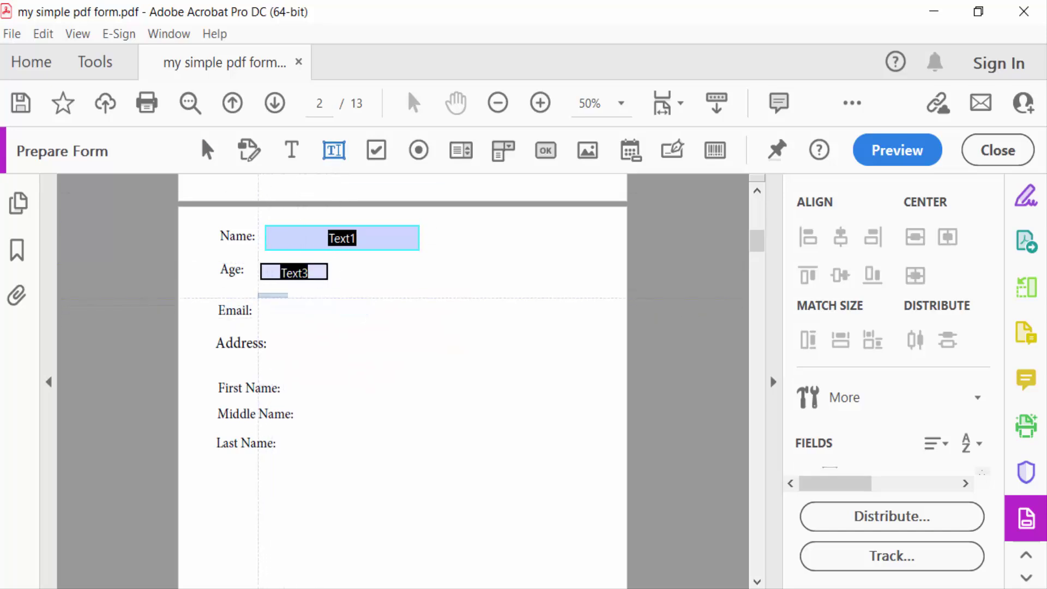
left_click(260, 298)
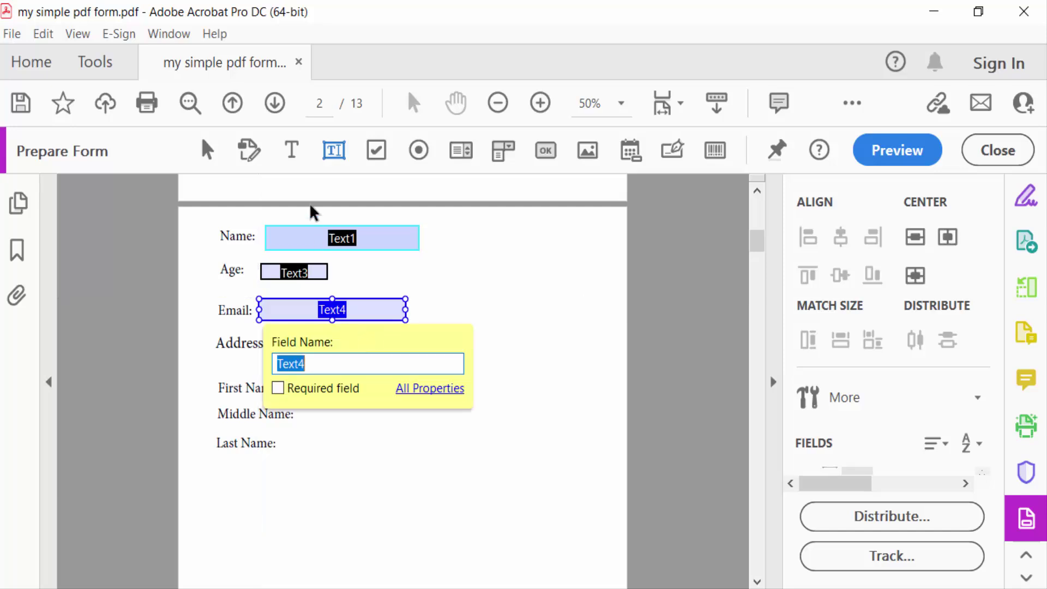
left_click(328, 153)
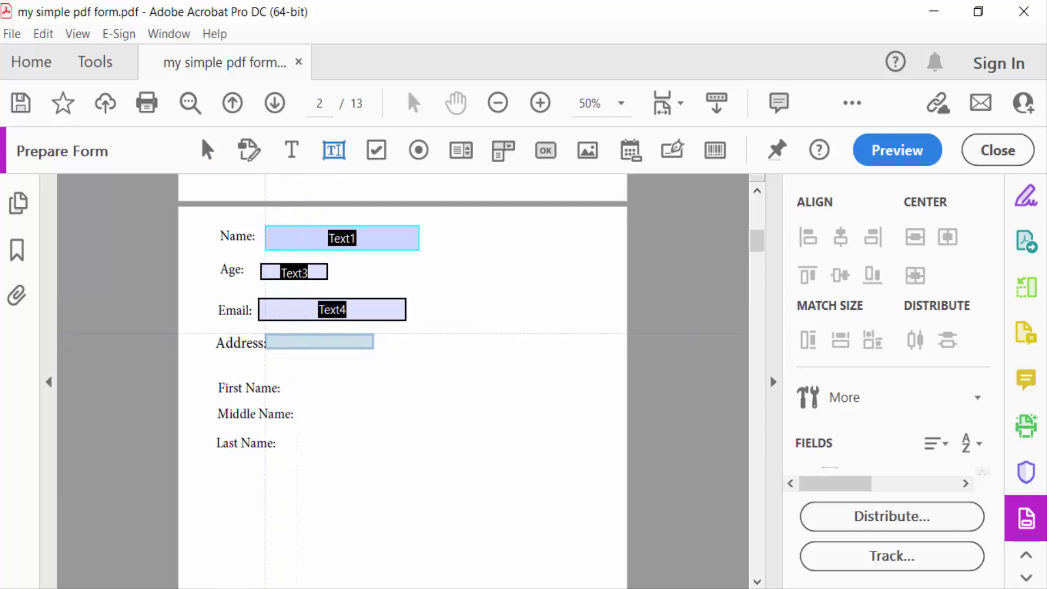
Step: Draw text fields beside the Address, First Name and Last Name labels
left_click_drag(273, 334, 409, 355)
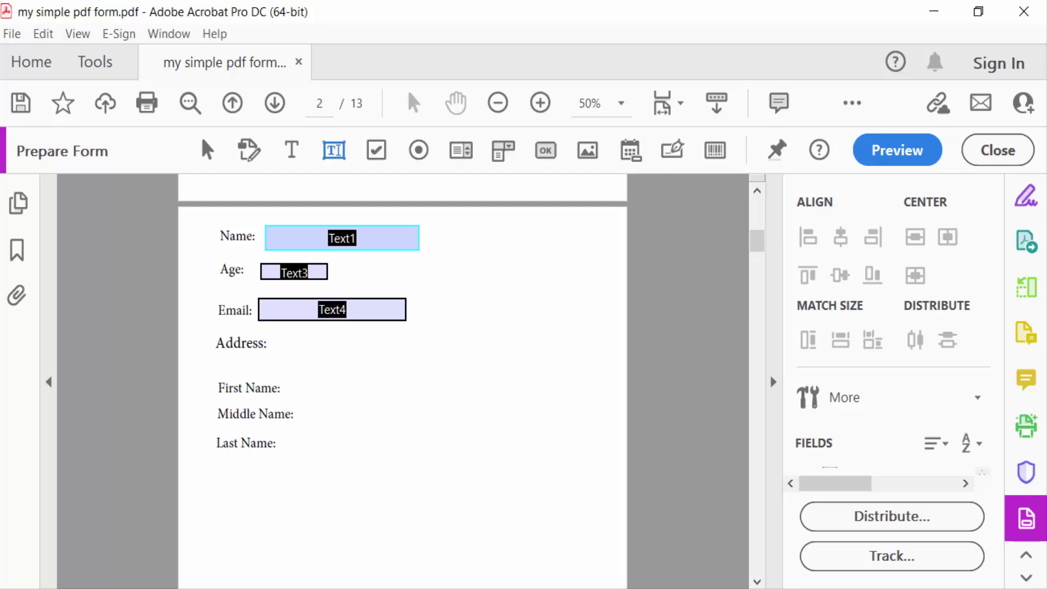
left_click(341, 150)
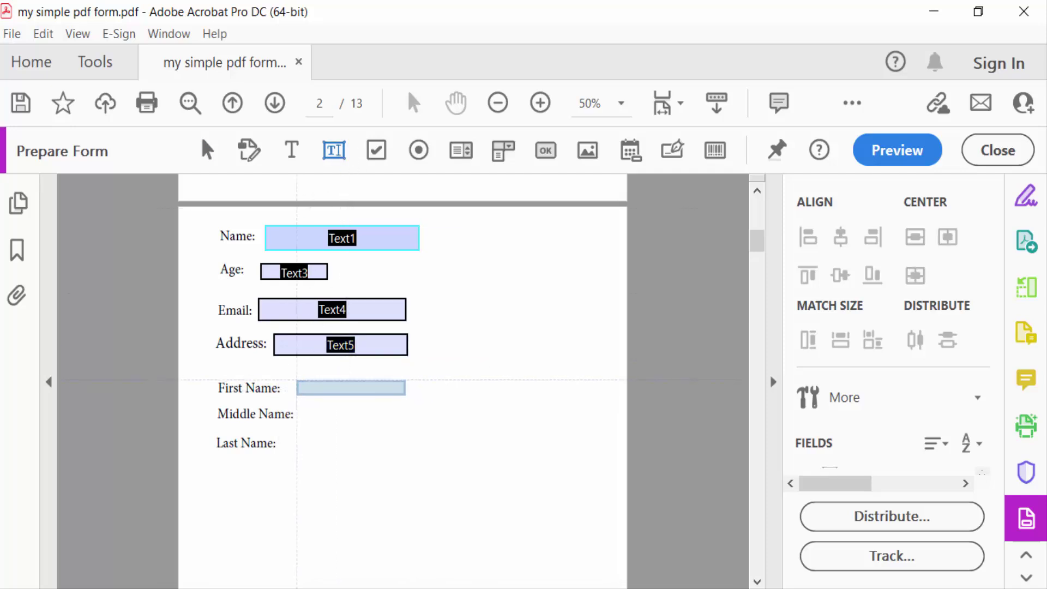
left_click_drag(293, 377, 409, 409)
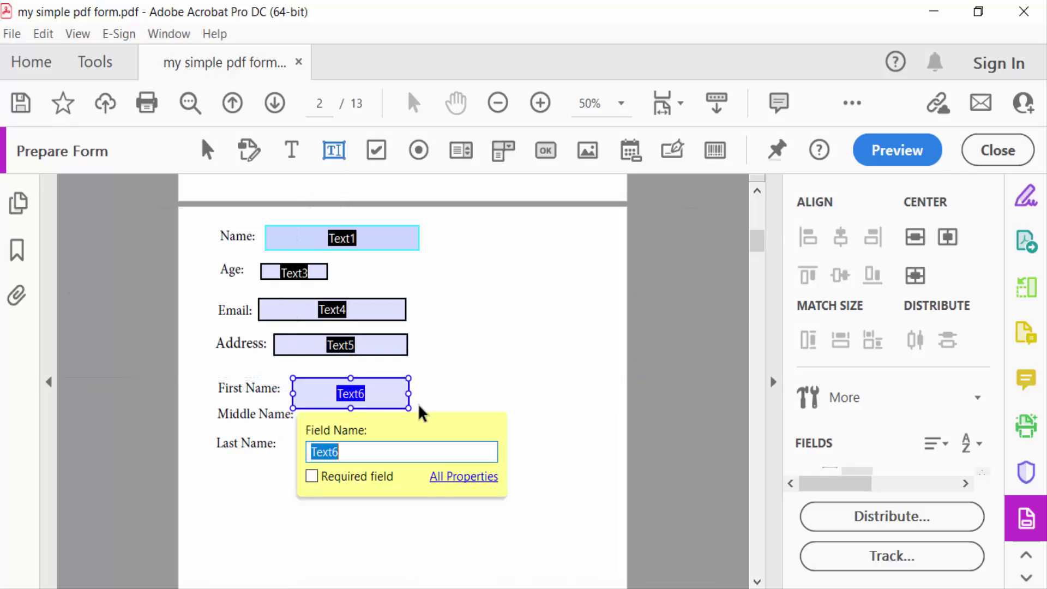
left_click(332, 155)
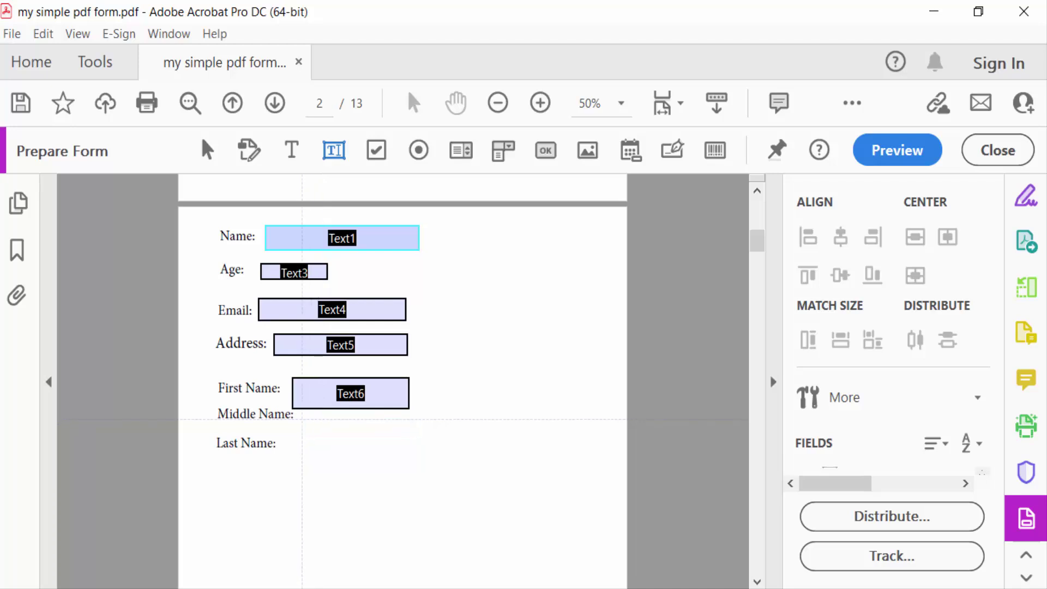
left_click_drag(302, 420, 420, 445)
left_click(391, 406)
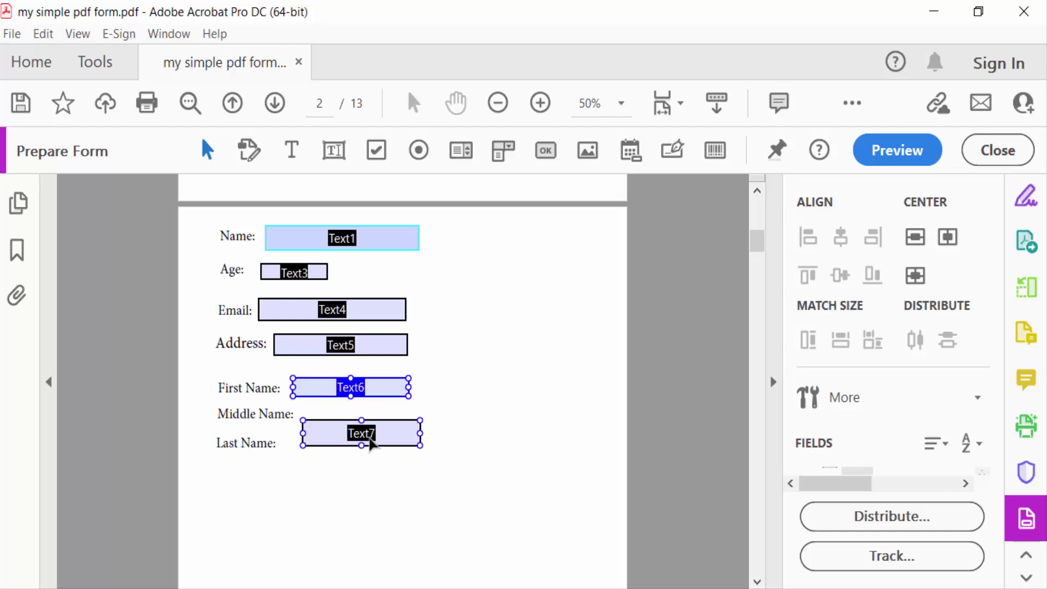
Step: Move Text7 up beside Middle Name and draw a new Text8 field beside Last Name
left_click_drag(367, 440, 362, 424)
left_click(334, 151)
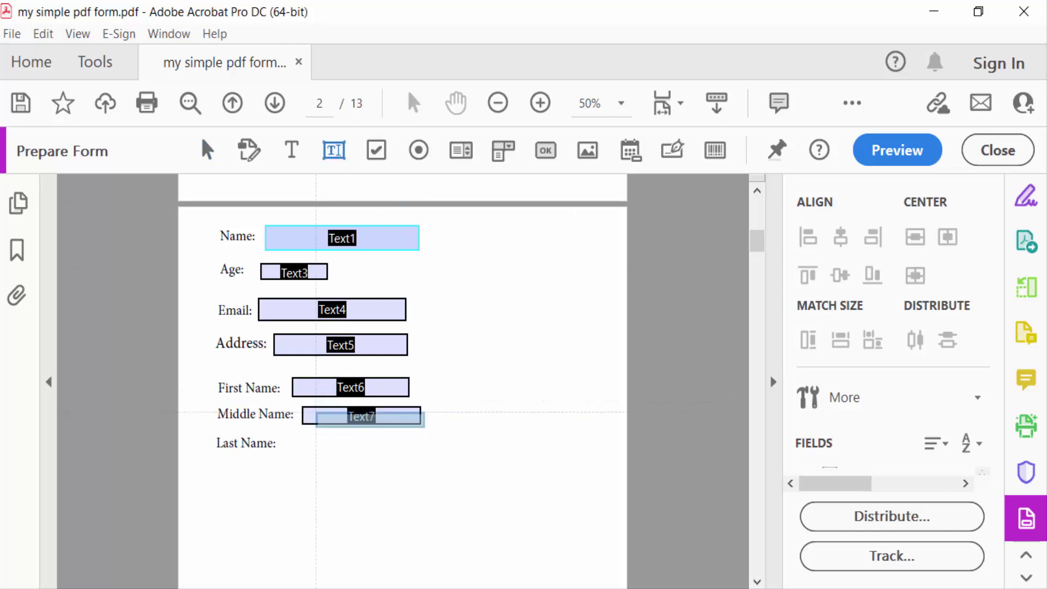
left_click_drag(287, 436, 384, 456)
left_click(598, 392)
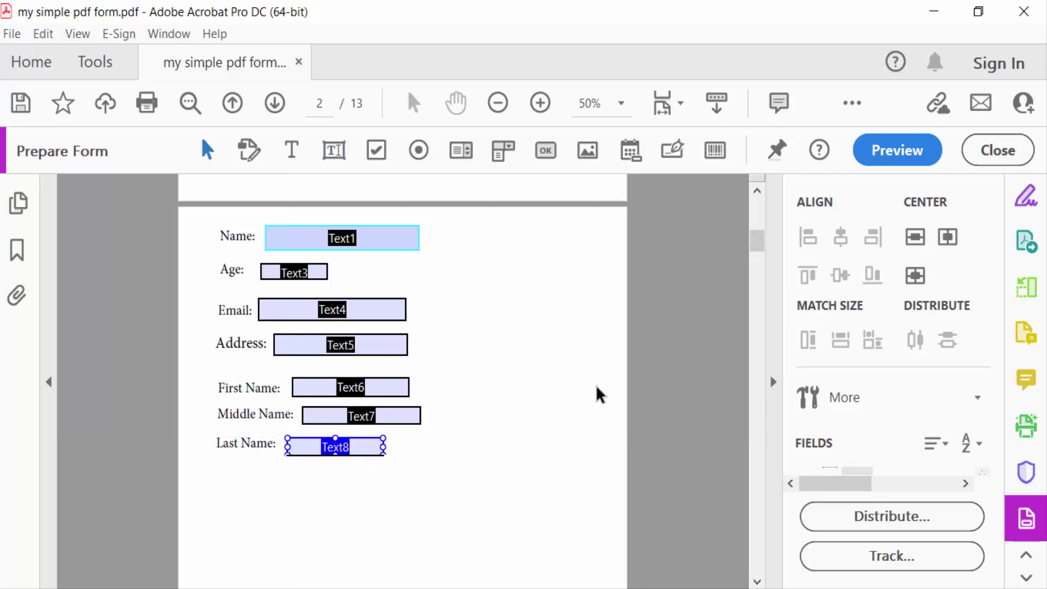
Step: In Preview, enter sample values in the Name, Age (32) and Email fields
left_click(894, 158)
left_click(447, 238)
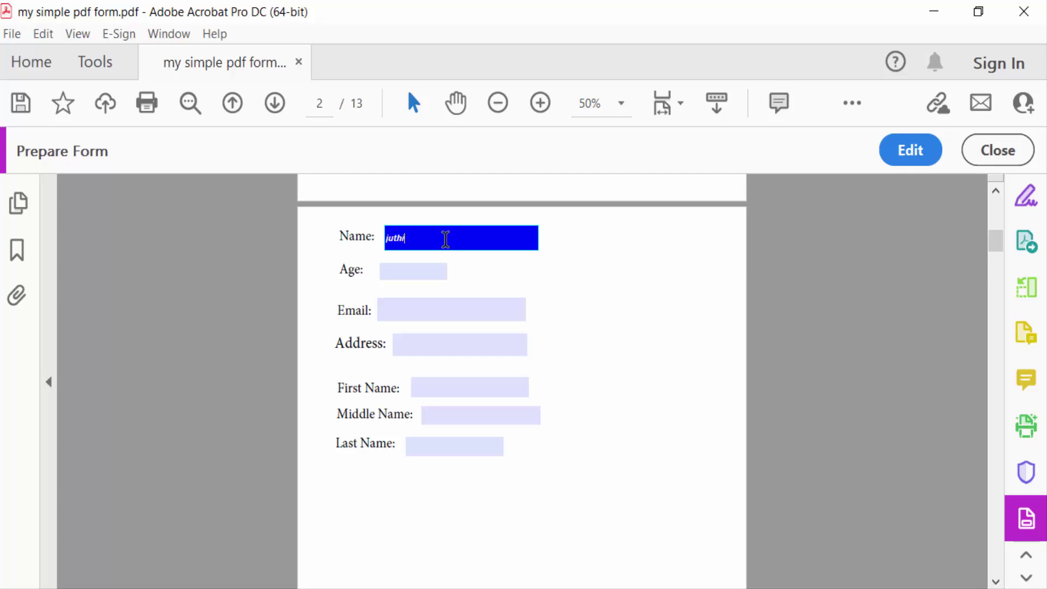
left_click(417, 274)
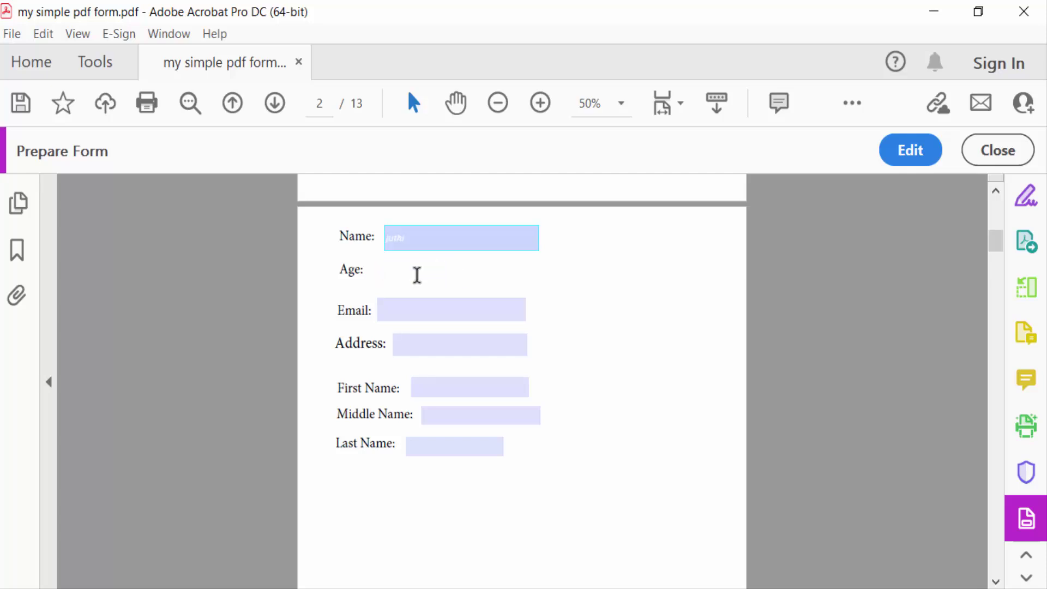
left_click(425, 313)
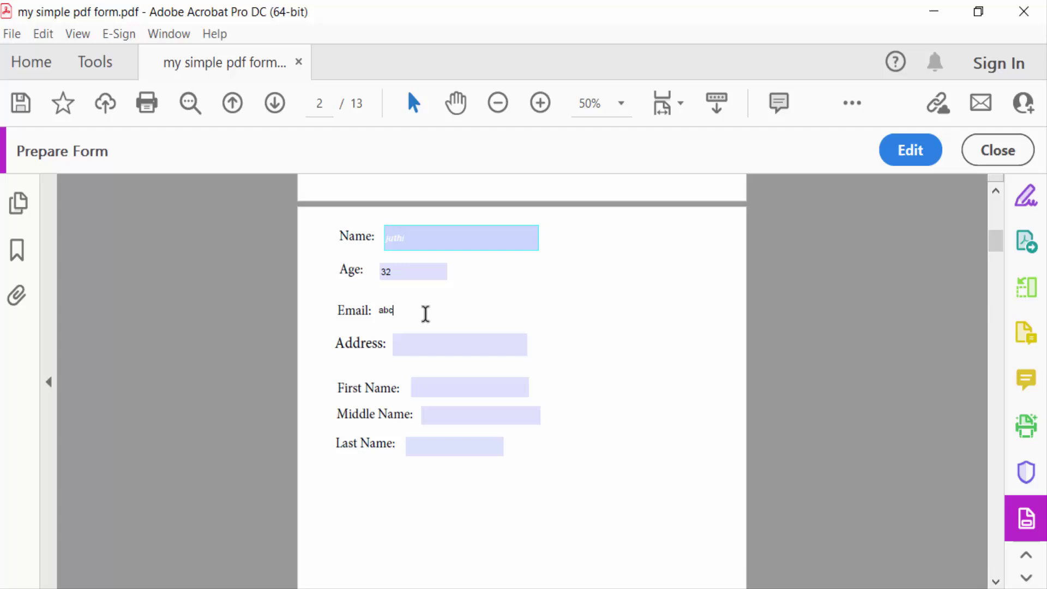
scroll(425, 313, "up", 3)
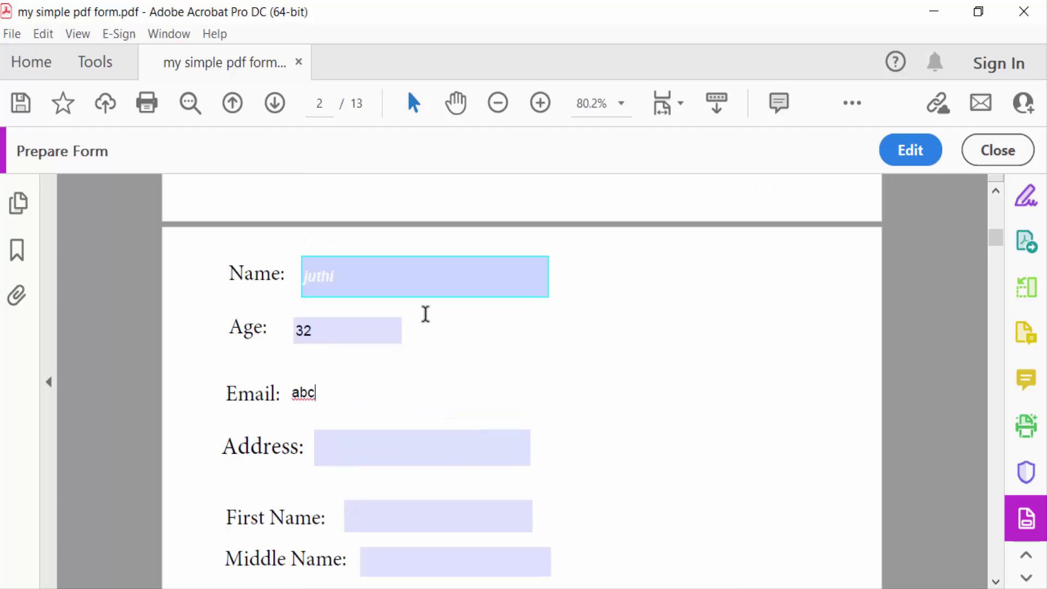
Step: Fill Address (21), First, Middle and Last Name with sample entries, then return to Edit
left_click(428, 452)
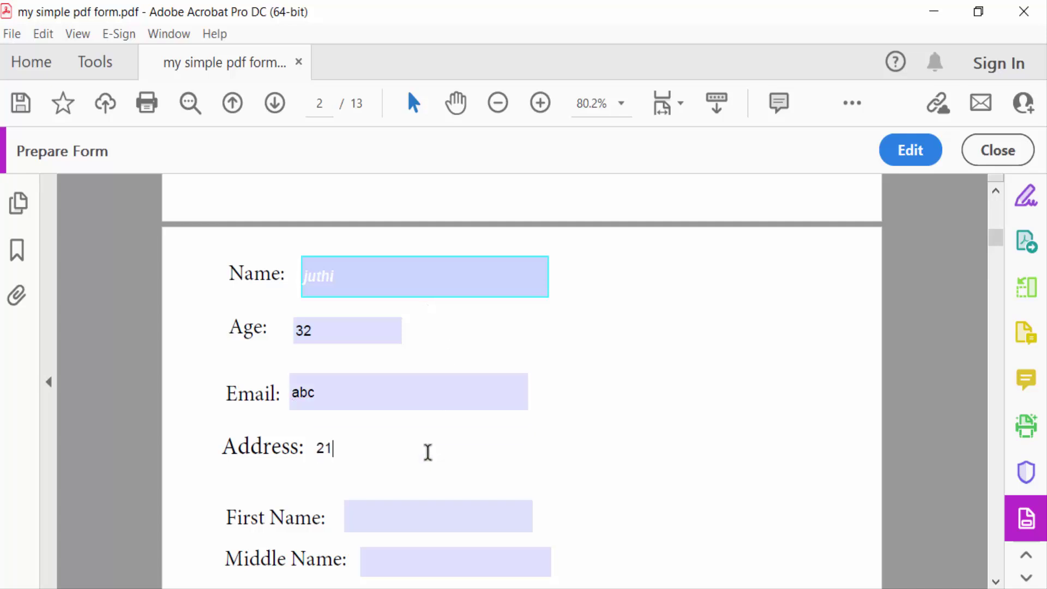
scroll(429, 452, "down", 2)
left_click(425, 429)
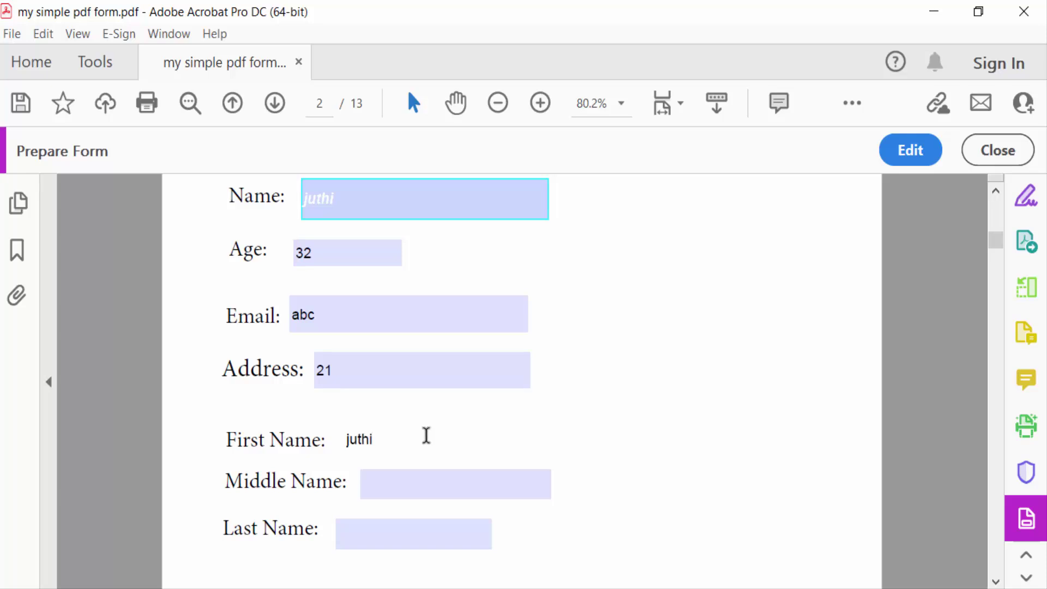
left_click(427, 482)
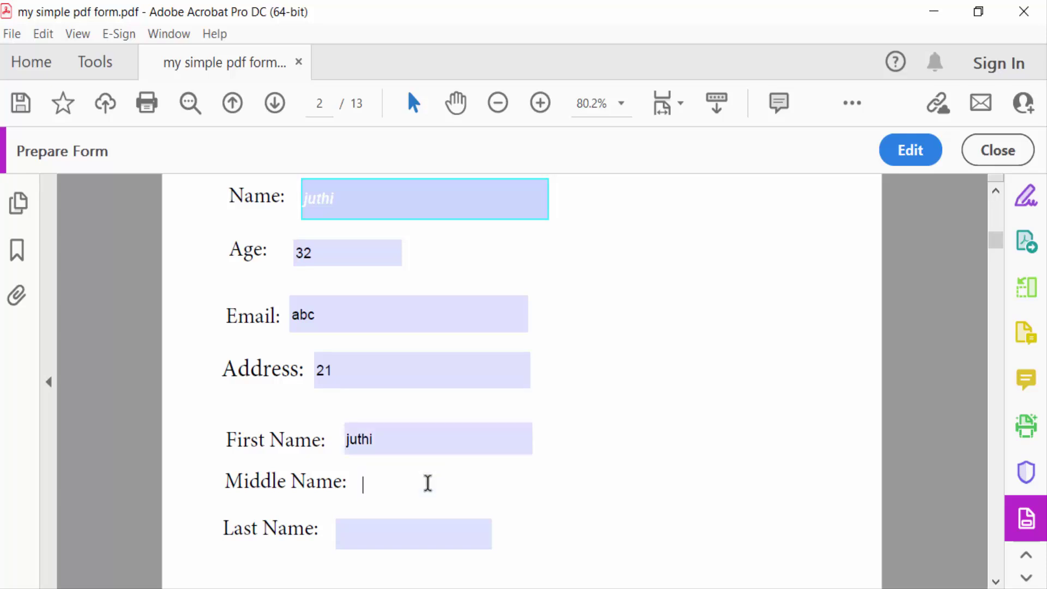
type("islam")
left_click(414, 544)
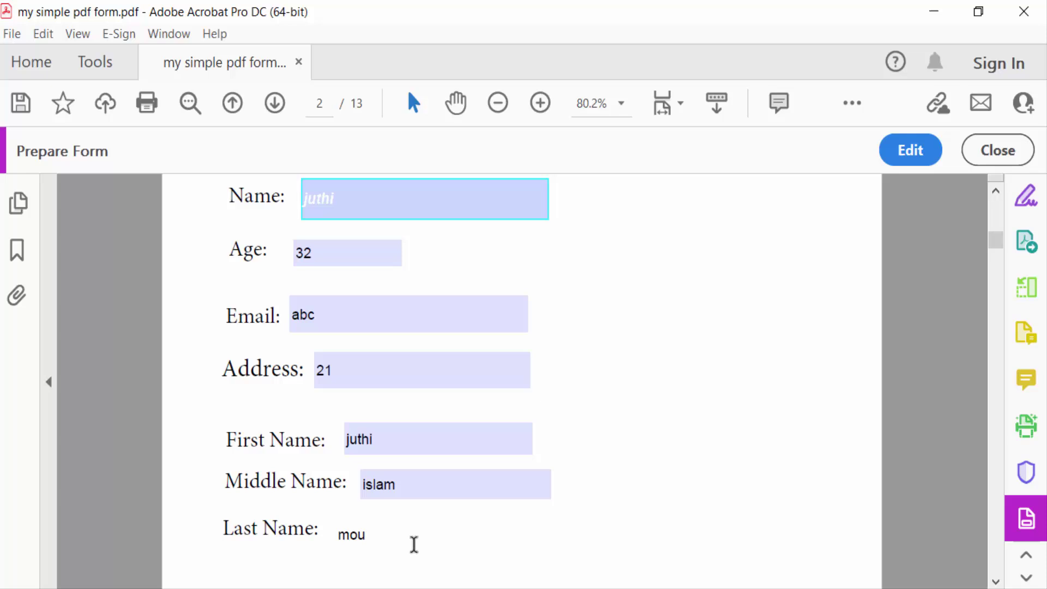
left_click(906, 148)
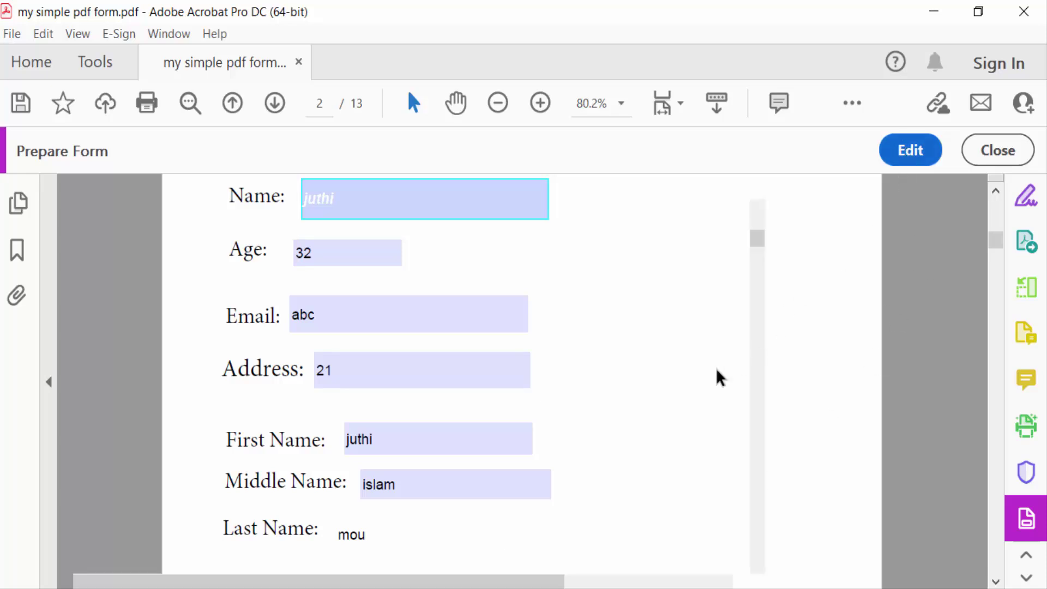
scroll(469, 363, "up", 1)
Step: Set the Name field's text to 30 pt and red in its Properties
right_click(441, 254)
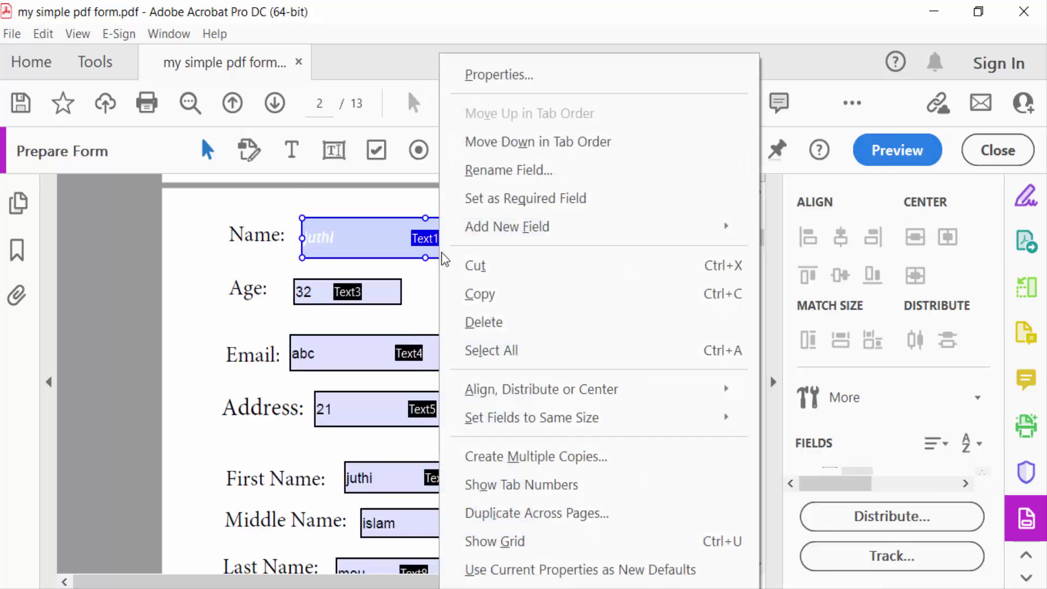
left_click(498, 74)
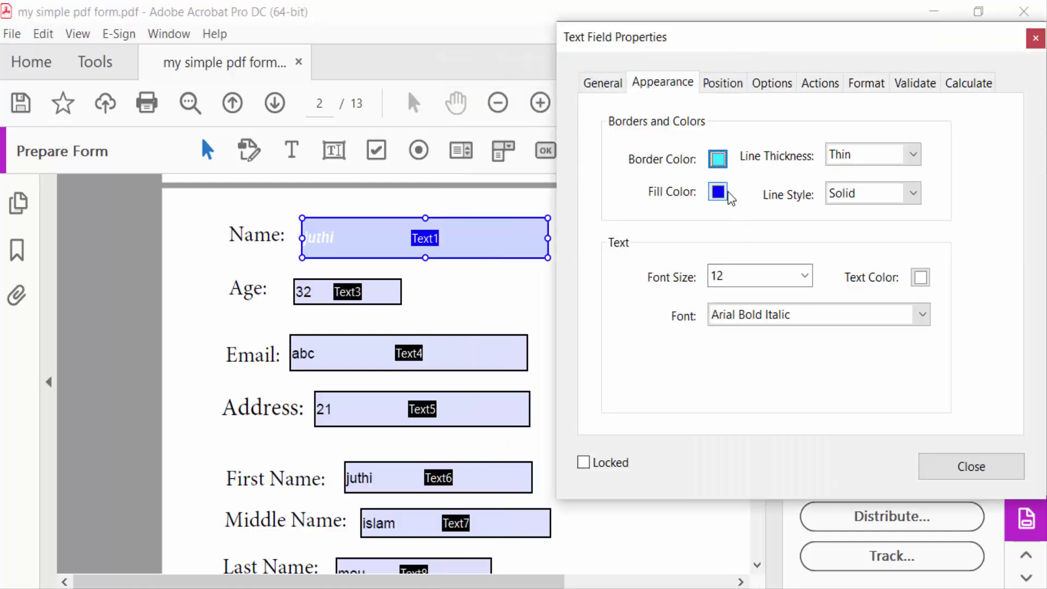
left_click(804, 275)
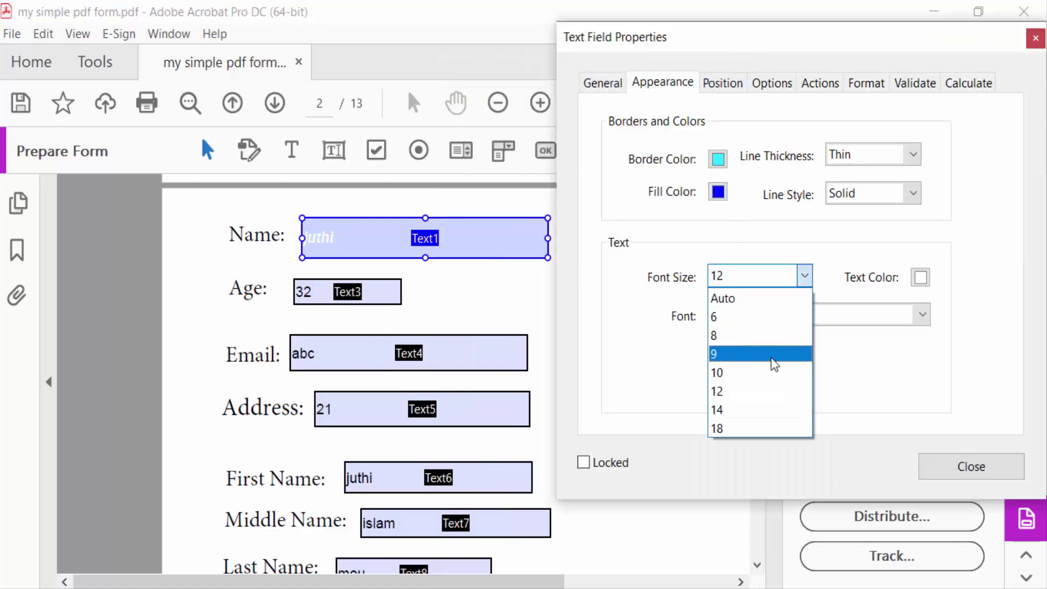
left_click(751, 430)
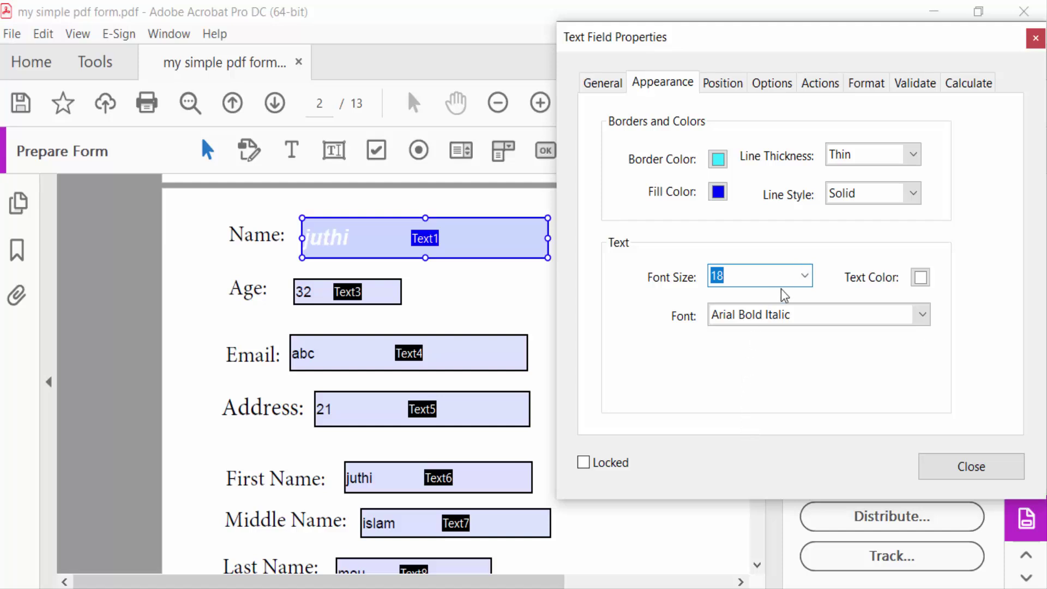
left_click(805, 276)
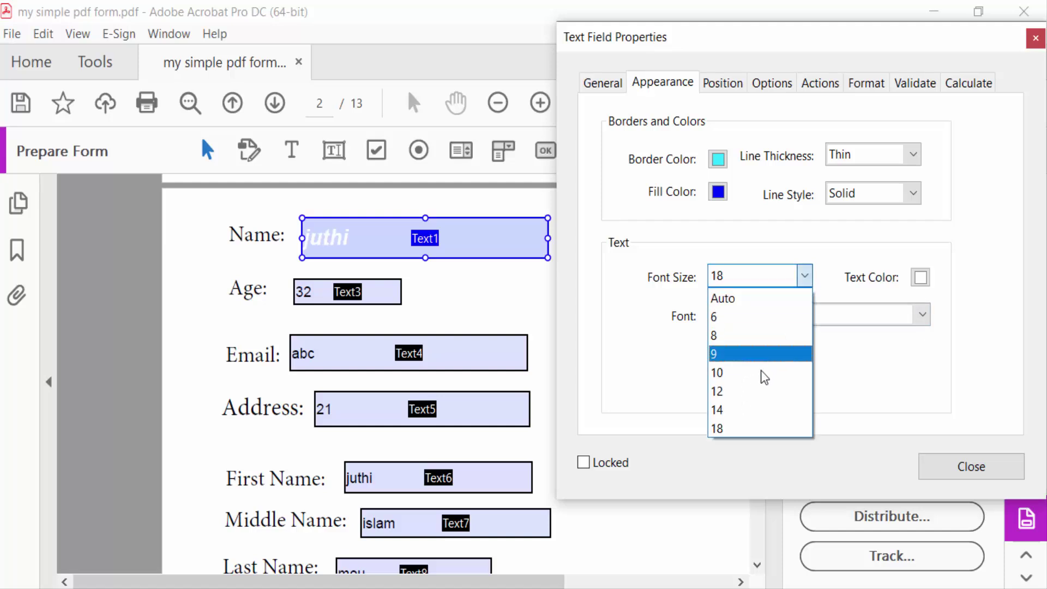
left_click(753, 269)
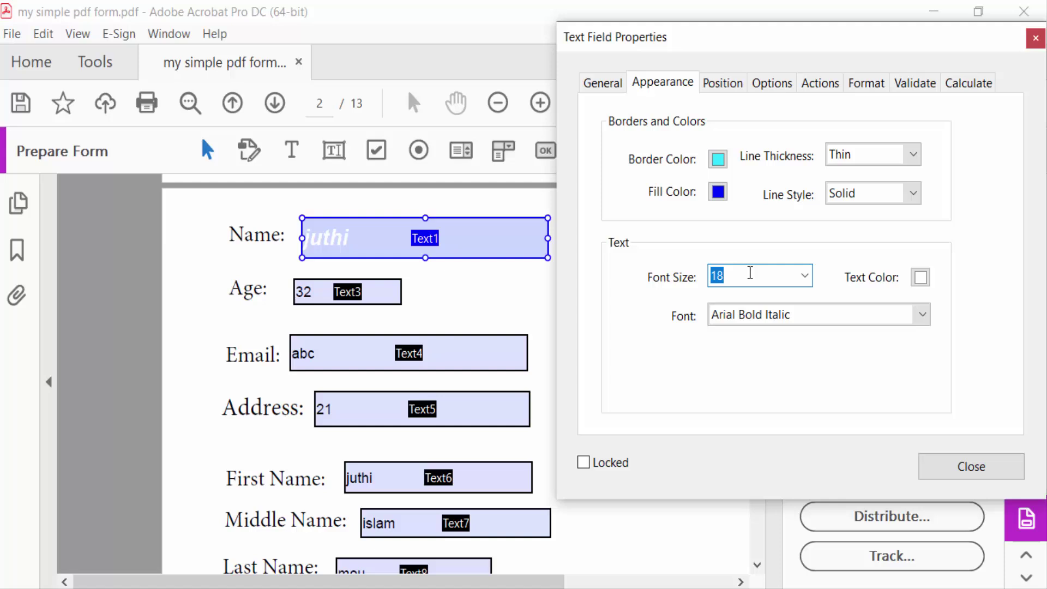
type("30")
left_click(921, 278)
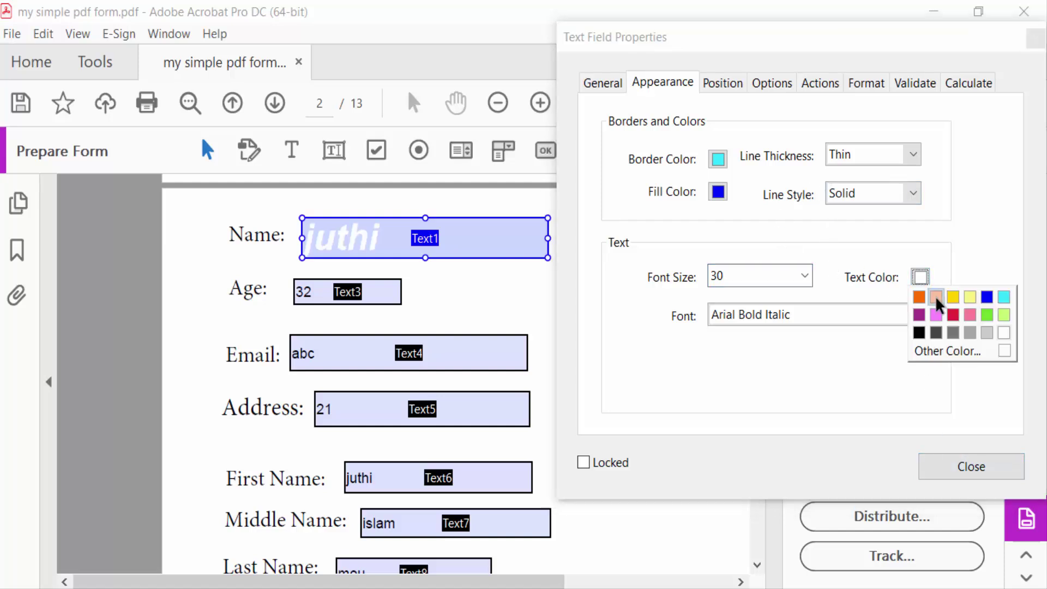
left_click(960, 325)
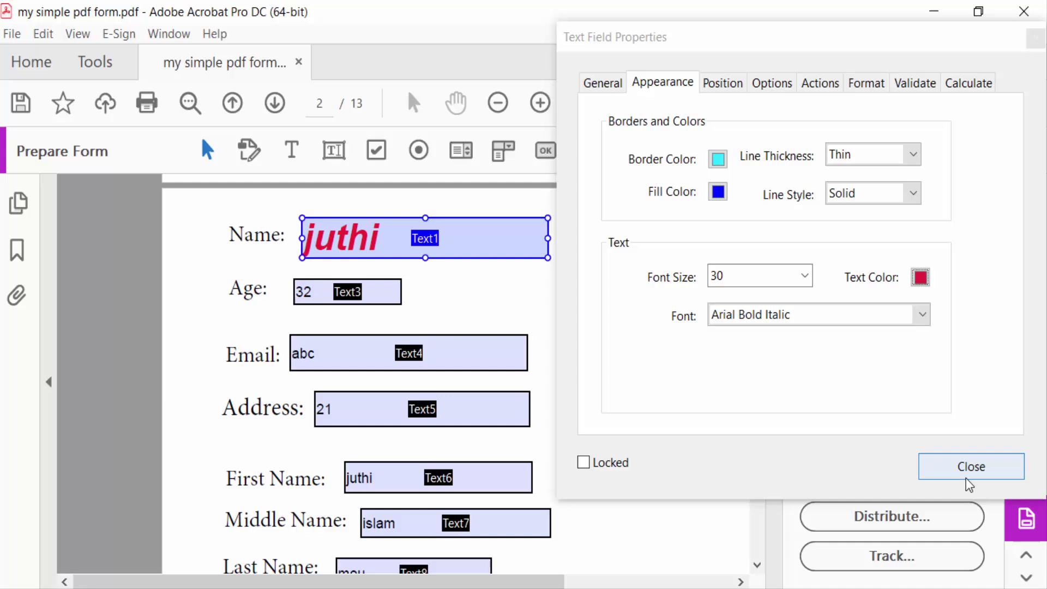
left_click(977, 463)
Step: In Preview, replace the Email entry 'abc' with a full e-mail address and close Prepare Form
left_click(886, 158)
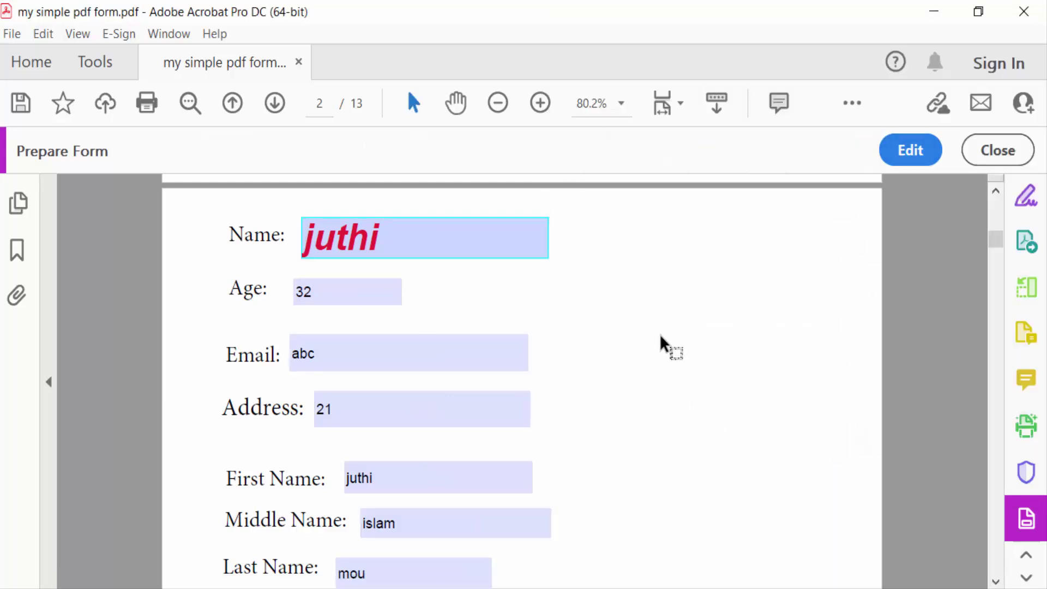
scroll(649, 360, "down", 1)
left_click(380, 304)
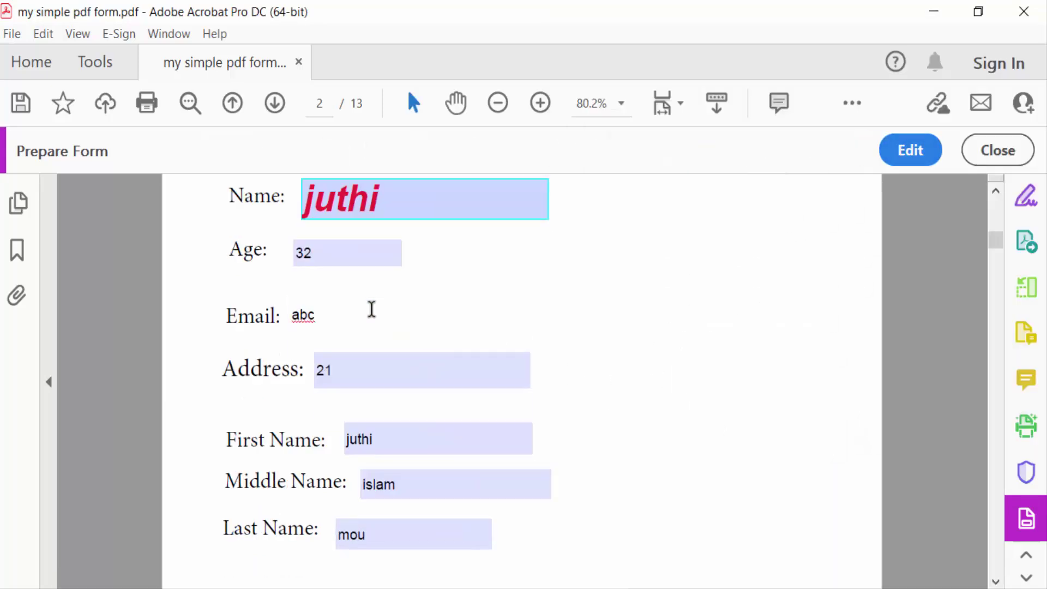
key("BackSpace")
key("BackSpace")
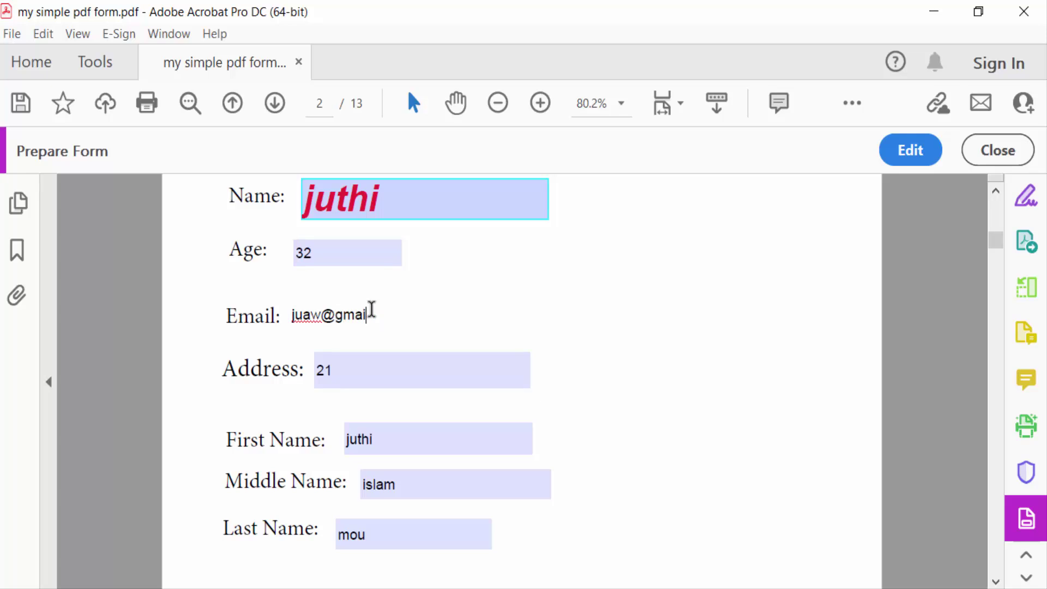
left_click(998, 150)
scroll(635, 382, "up", 1)
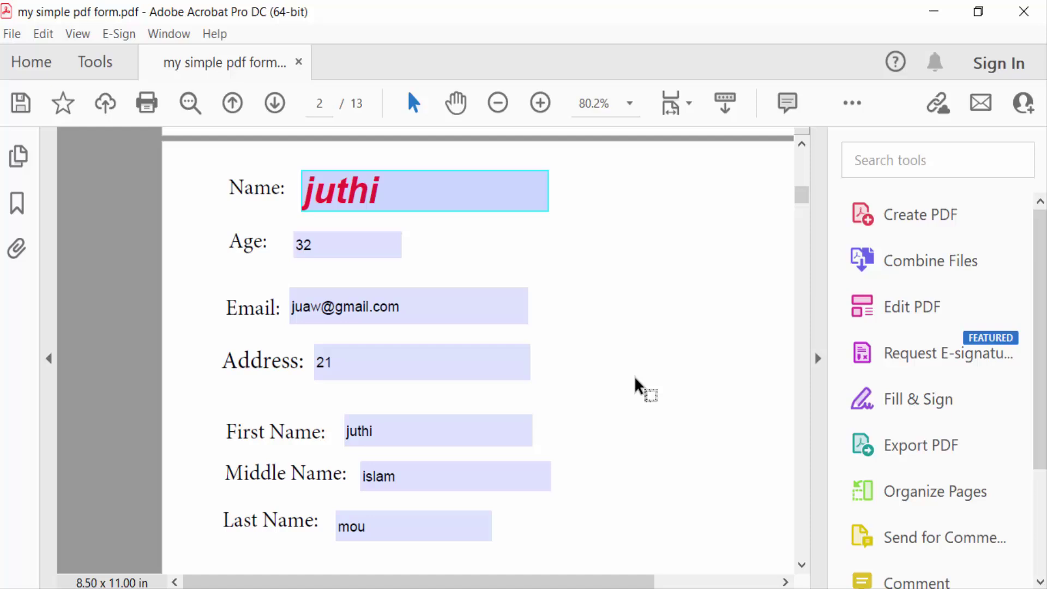